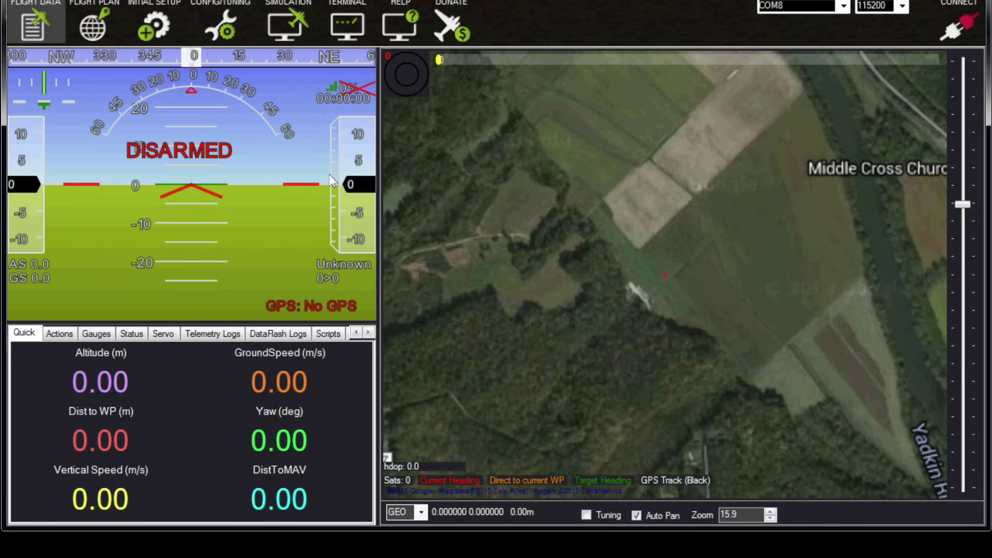
Examine the flight modes offered for the Set Mode action in the flight data view
scroll(483, 93, "down", 2)
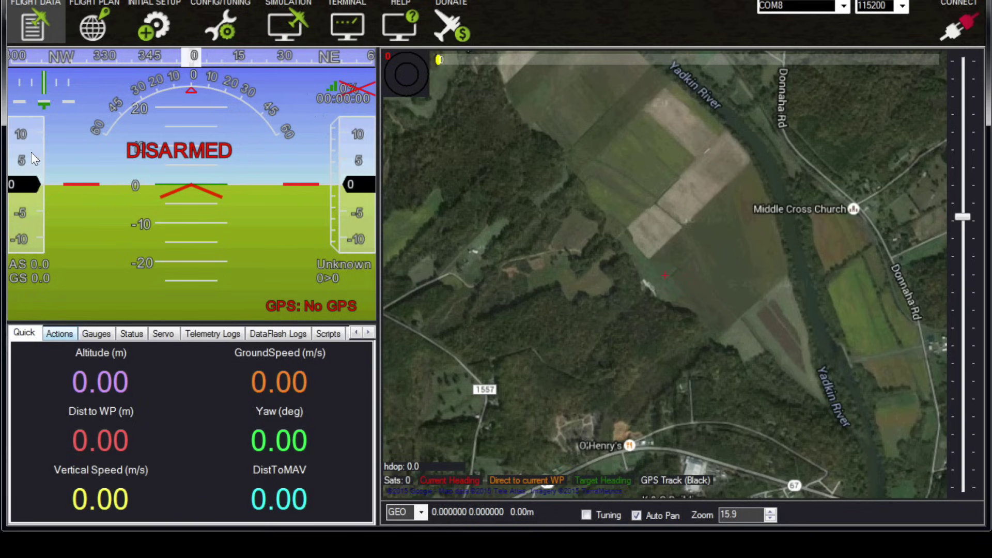
key("ctrl+Tab")
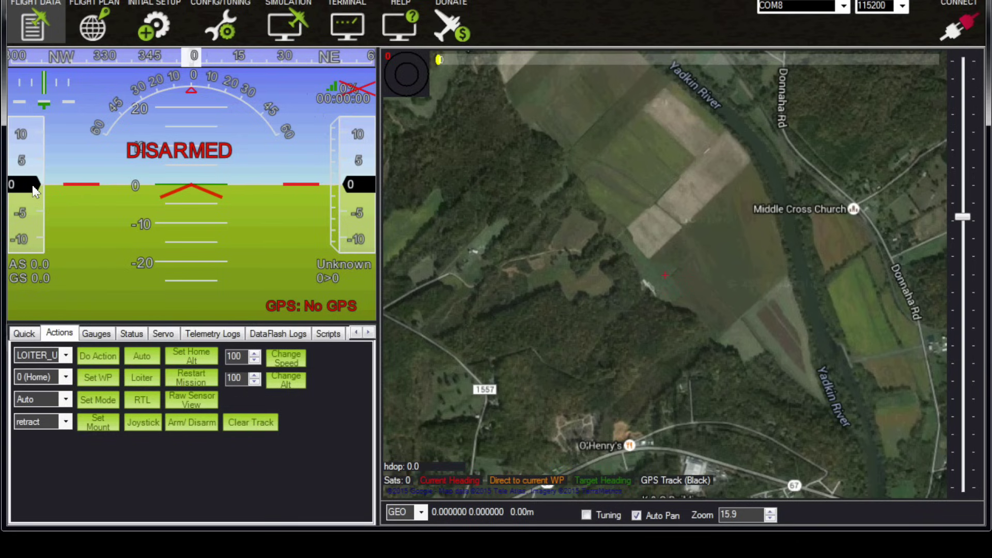
key("alt+Down")
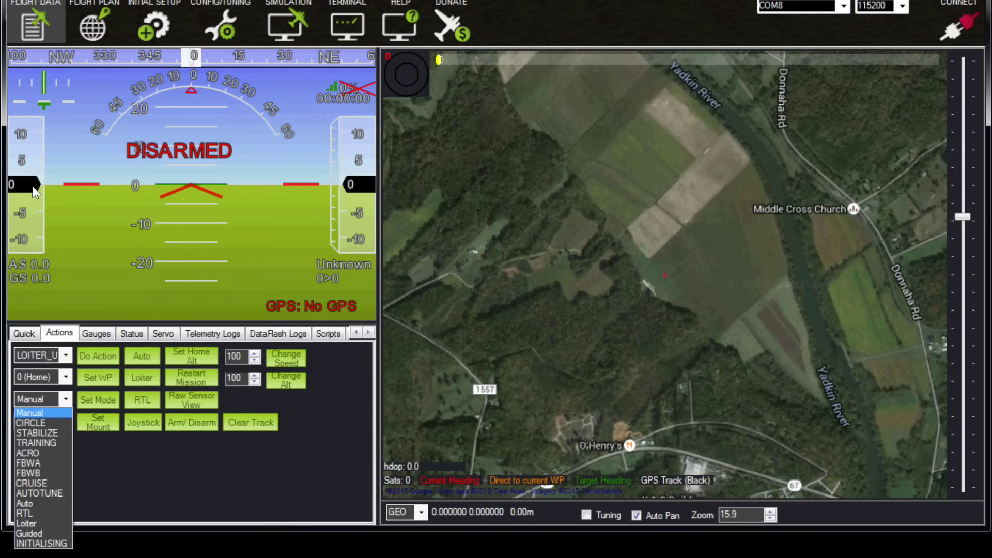
key("Down")
key("Down")
key("Down")
key("Down")
key("Down")
key("Down")
key("Down")
key("Down")
key("Down")
key("Down")
key("Down")
key("Down")
key("Down")
key("Up")
key("Up")
key("Up")
key("Up")
key("Up")
key("Up")
key("Up")
key("Up")
key("Up")
key("Down")
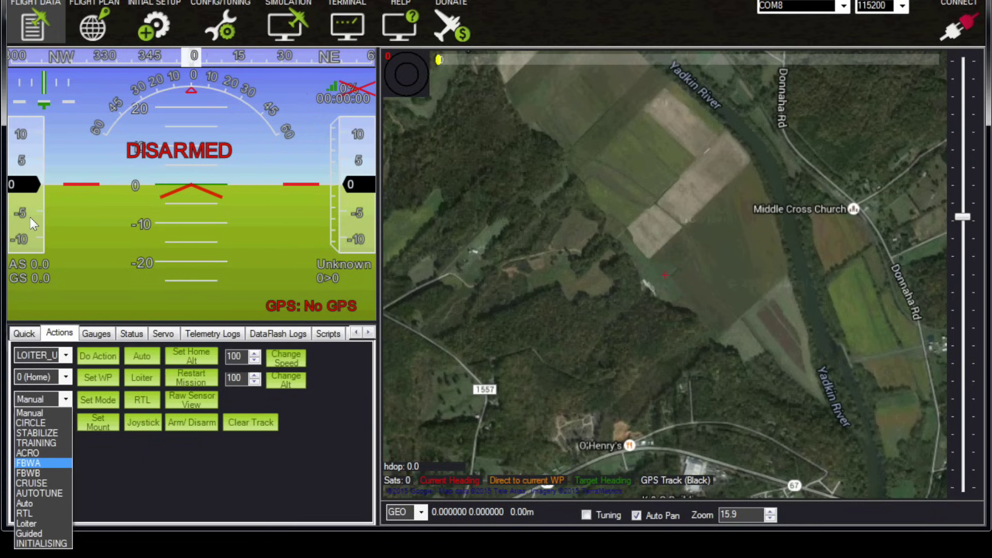
key("Down")
key("Down")
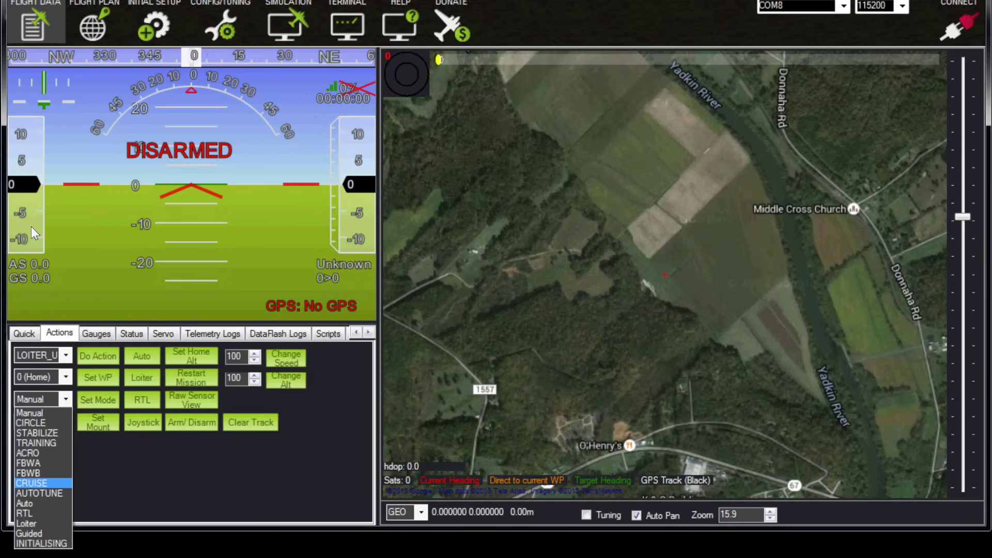
key("Up")
key("Up")
key("Up")
key("Up")
key("Up")
key("Up")
key("Up")
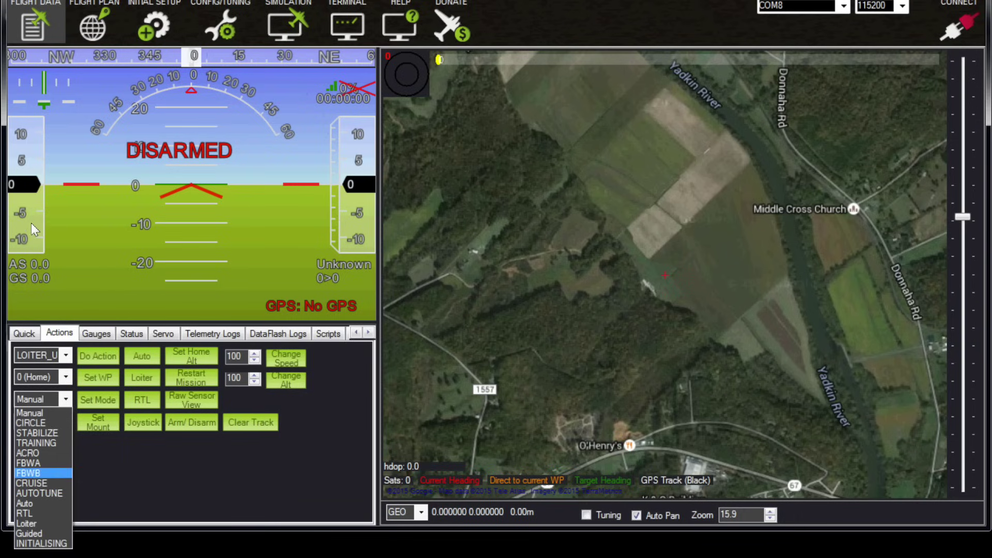
key("Down")
key("Up")
key("Down")
key("Escape")
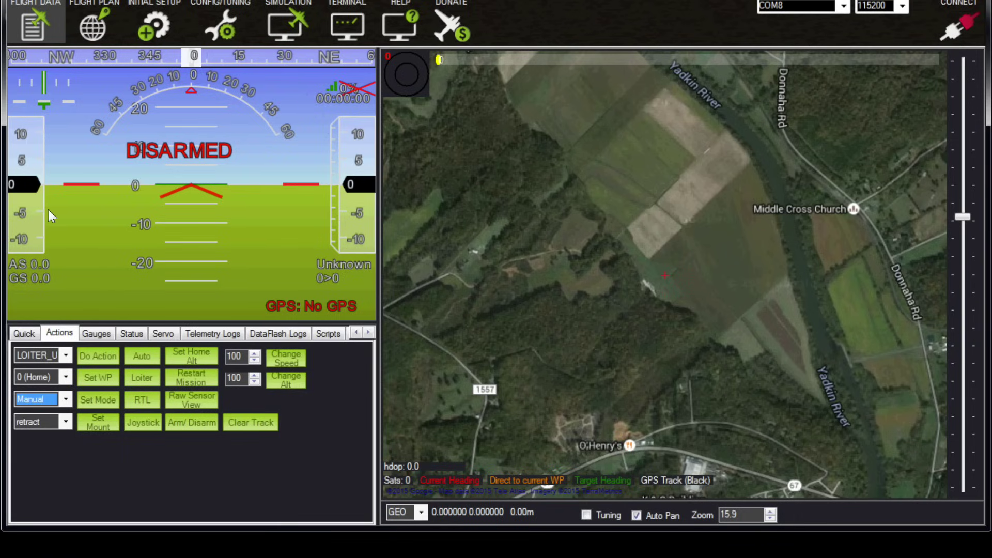
key("Tab")
key("Up")
key("Down")
key("Tab")
key("Tab")
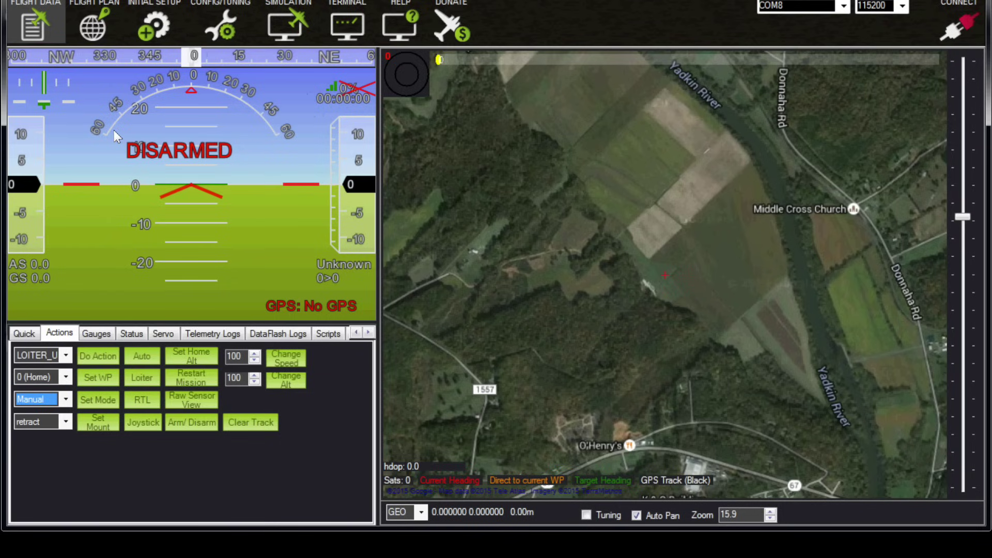
Start a flight plan and place five waypoints in a counterclockwise loop over the fields northeast of the home point
left_click(67, 6)
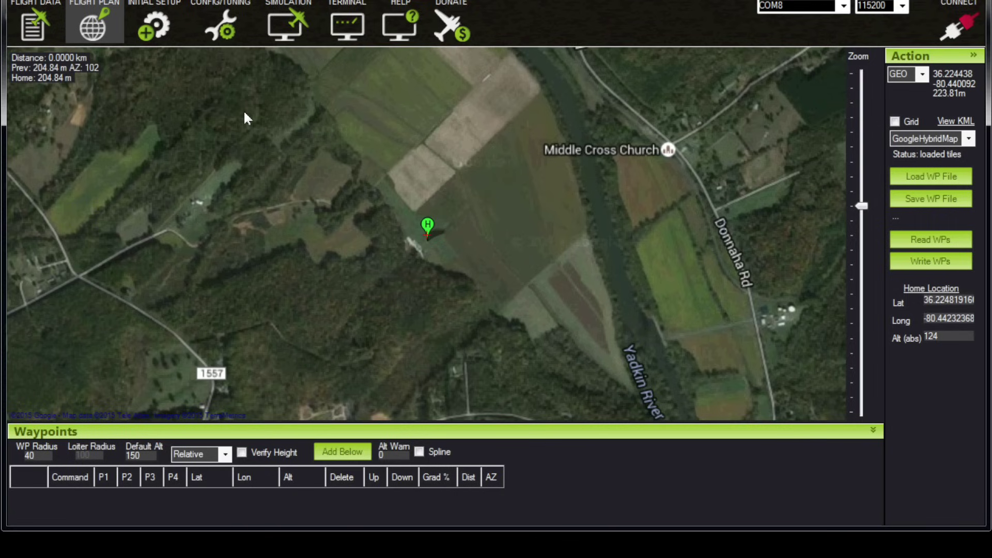
left_click(486, 252)
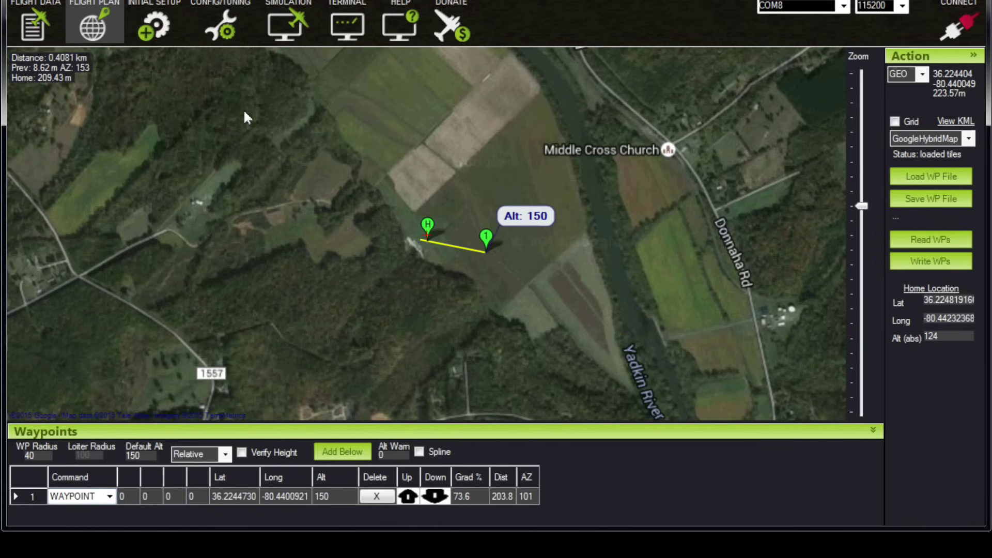
scroll(432, 86, "up", 2)
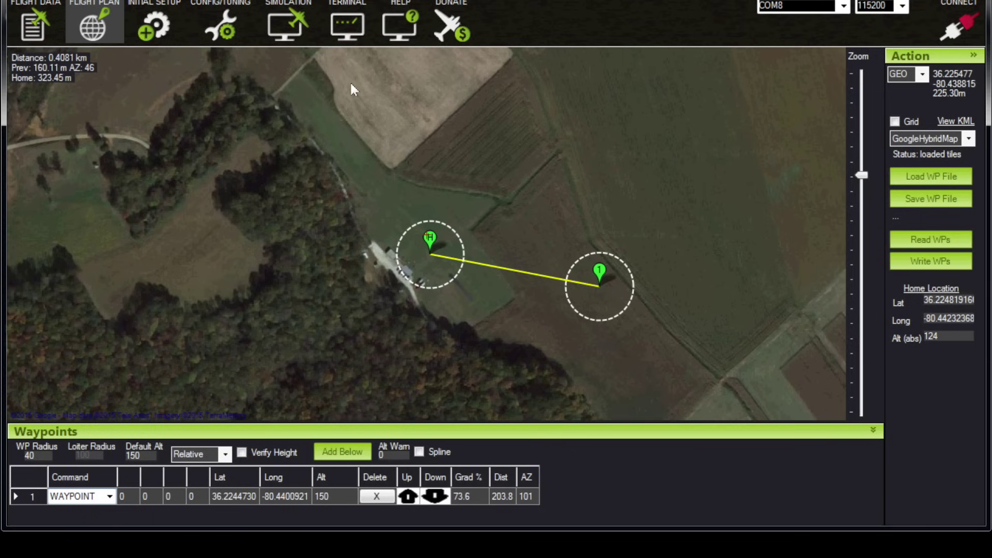
left_click(737, 178)
left_click(637, 70)
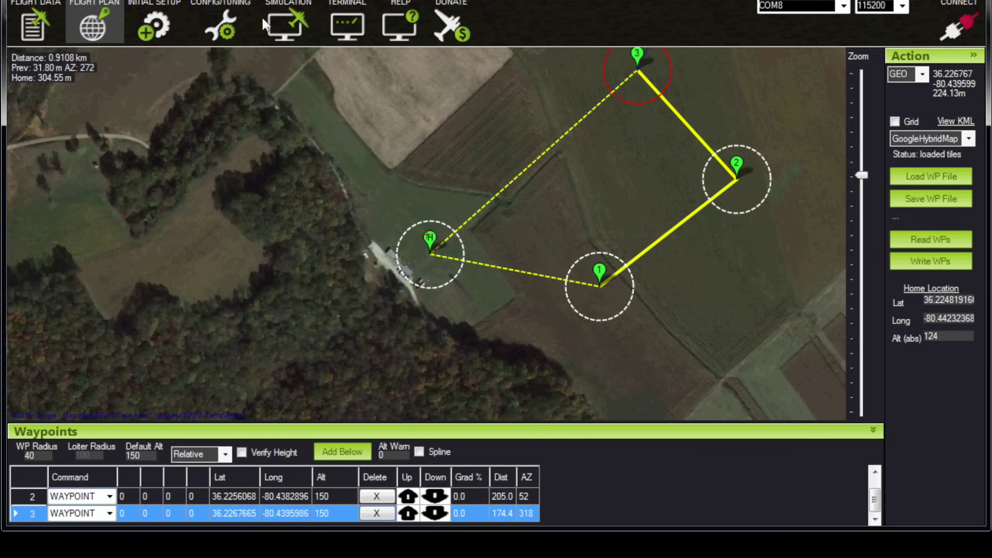
left_click(437, 58)
left_click(355, 147)
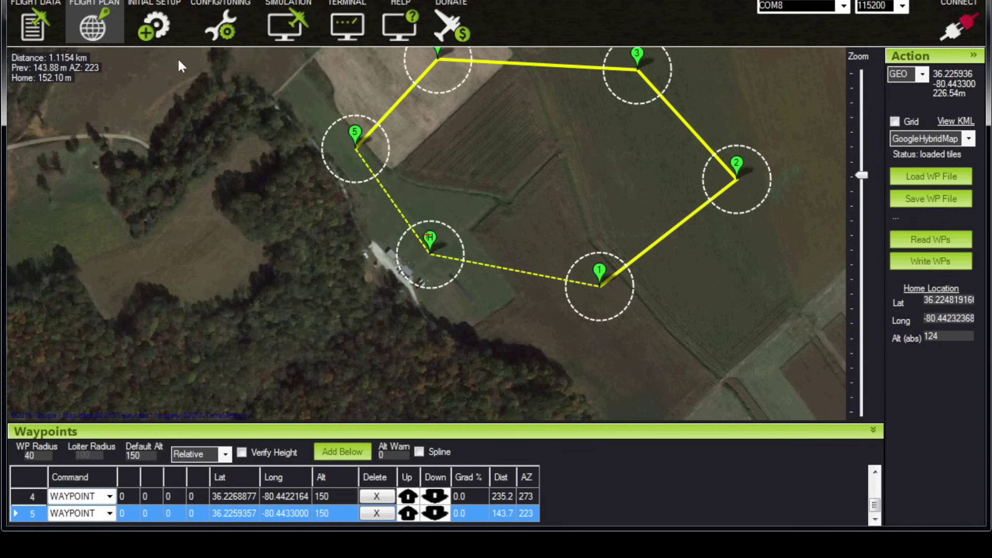
left_click_drag(279, 69, 249, 102)
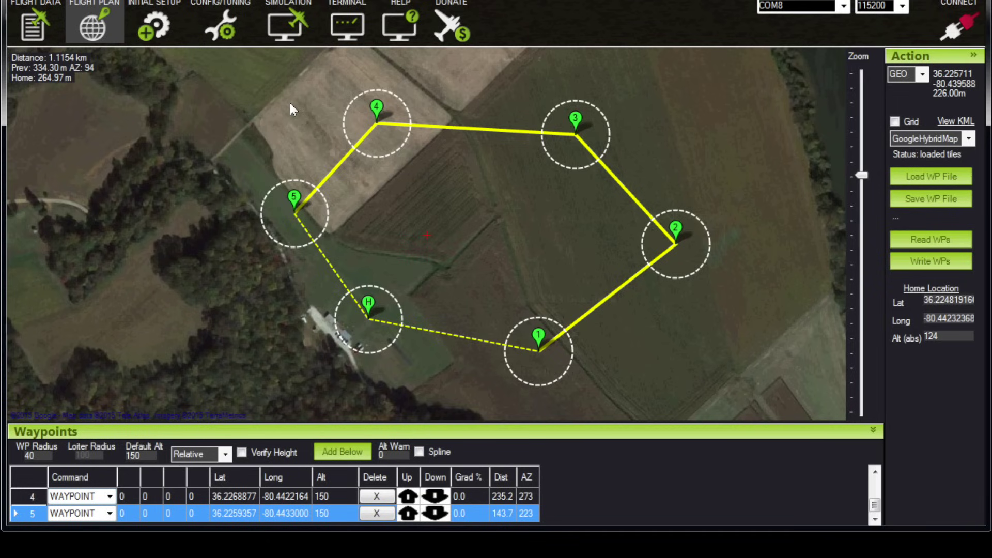
Enlarge the waypoint table so that the rows of all five waypoints fit
mouse_move(539, 347)
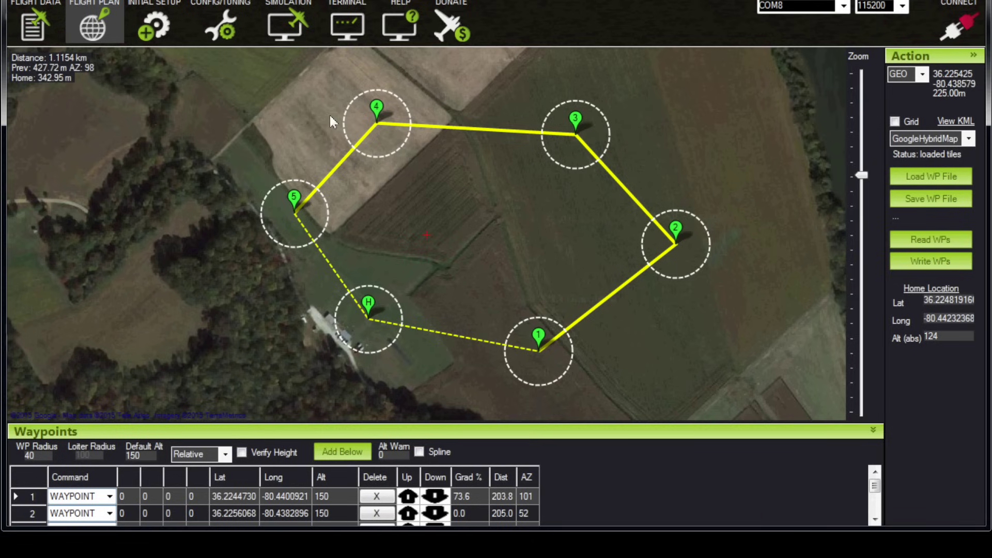
key("Down")
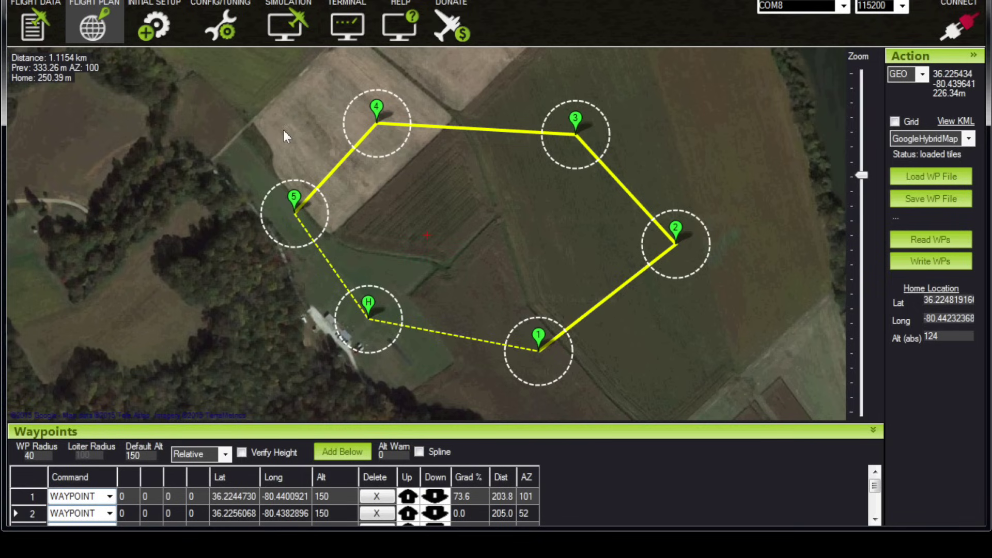
key("Up")
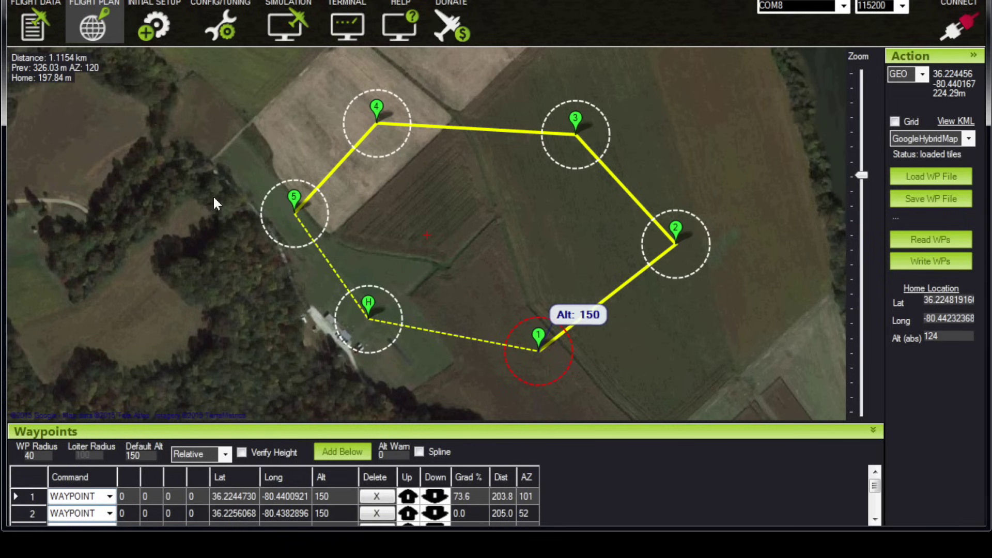
left_click_drag(221, 199, 221, 163)
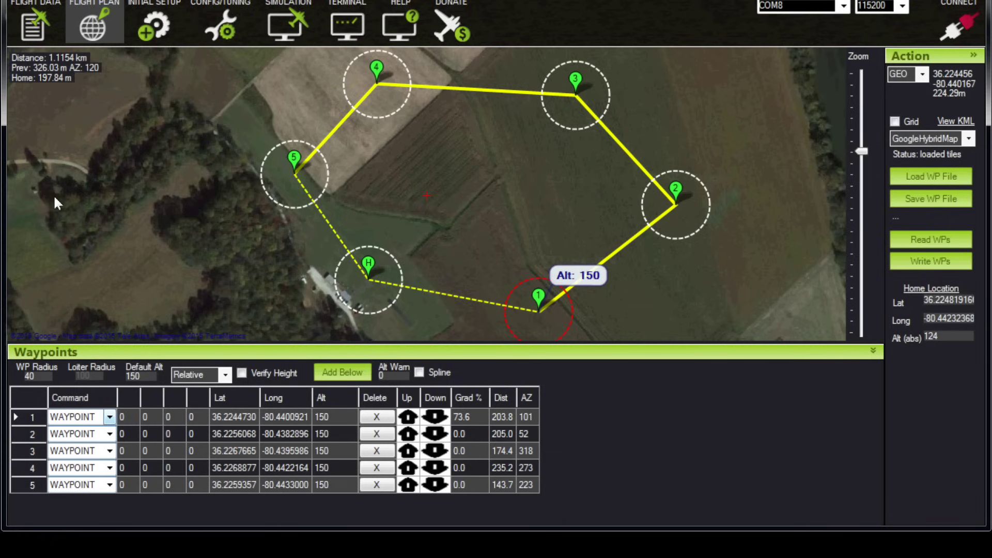
Examine the mission command types available for waypoint 1, leaving its command as WAYPOINT
key("F4")
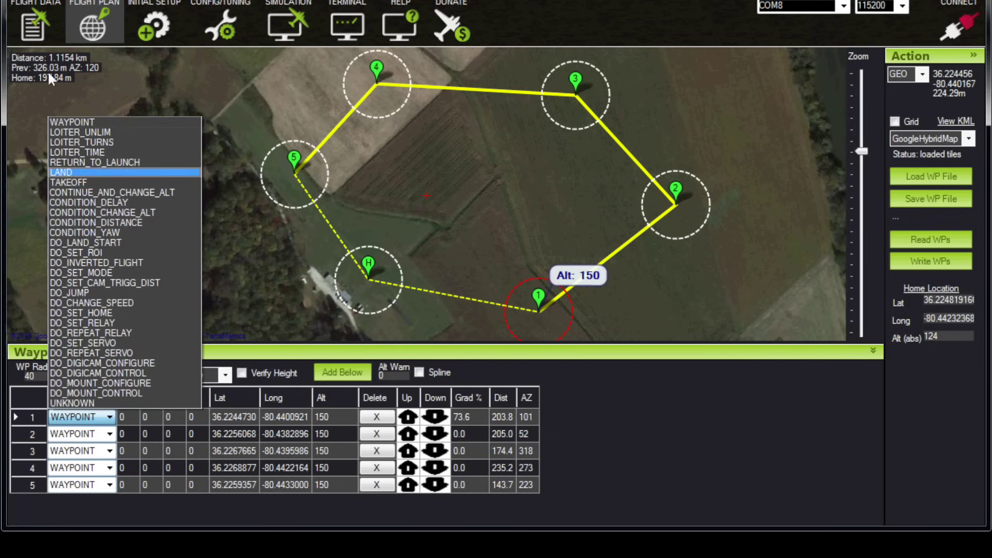
key("Down")
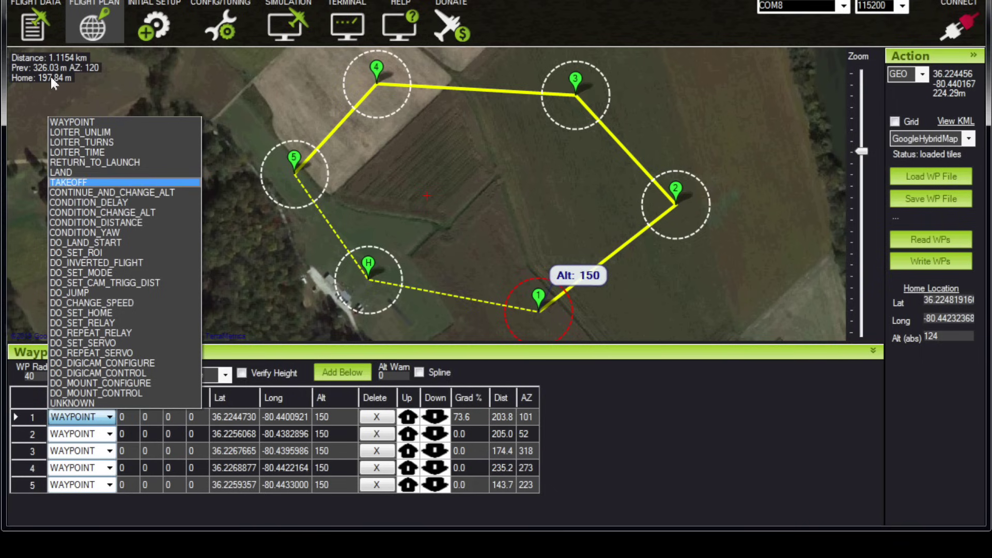
key("Down")
key("Down")
key("Down")
key("Down")
key("Down")
key("Down")
key("Down")
key("Down")
key("Down")
key("Down")
key("Down")
key("Down")
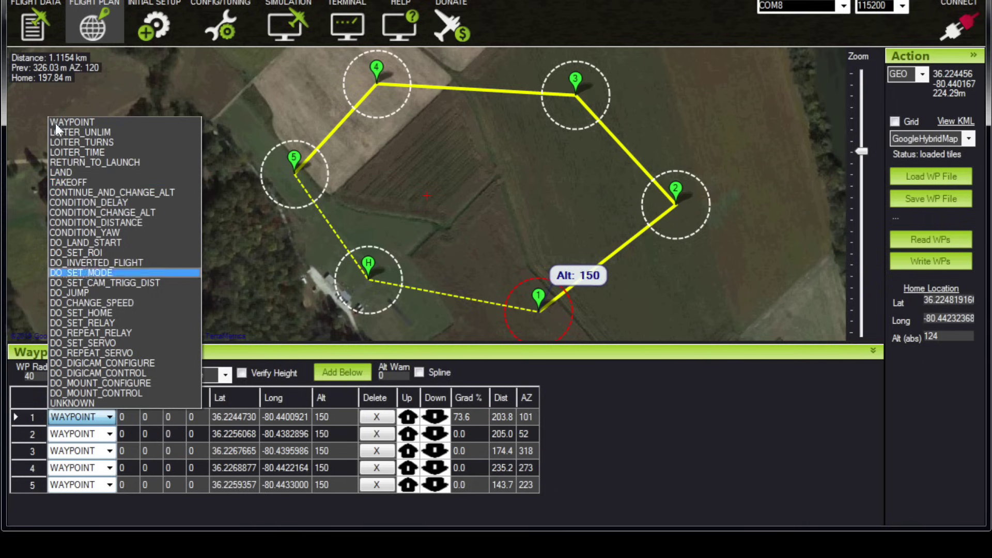
key("Down")
key("Down")
key("Down")
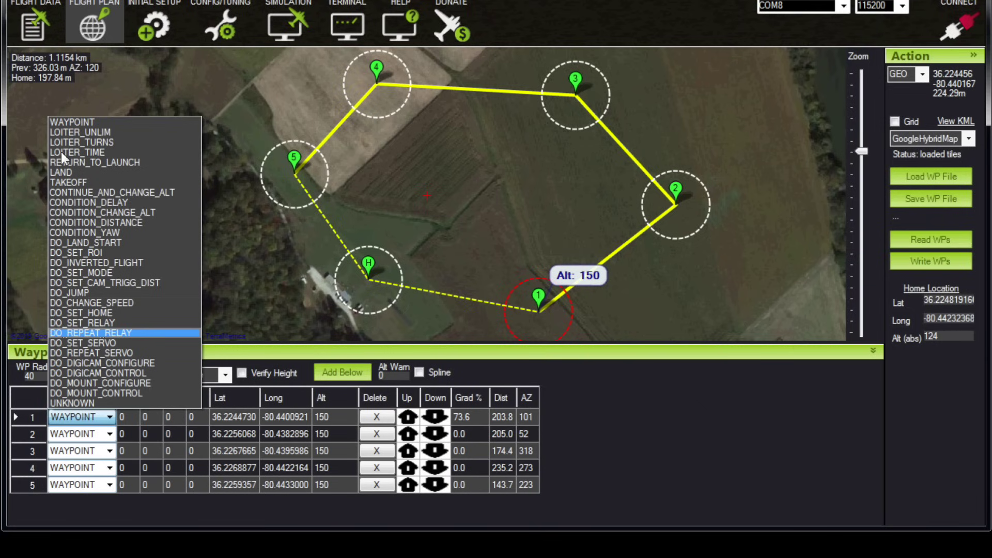
key("Down")
key("Down")
key("Up")
key("Up")
key("Up")
key("Up")
key("Up")
key("Down")
key("Down")
key("Down")
key("Down")
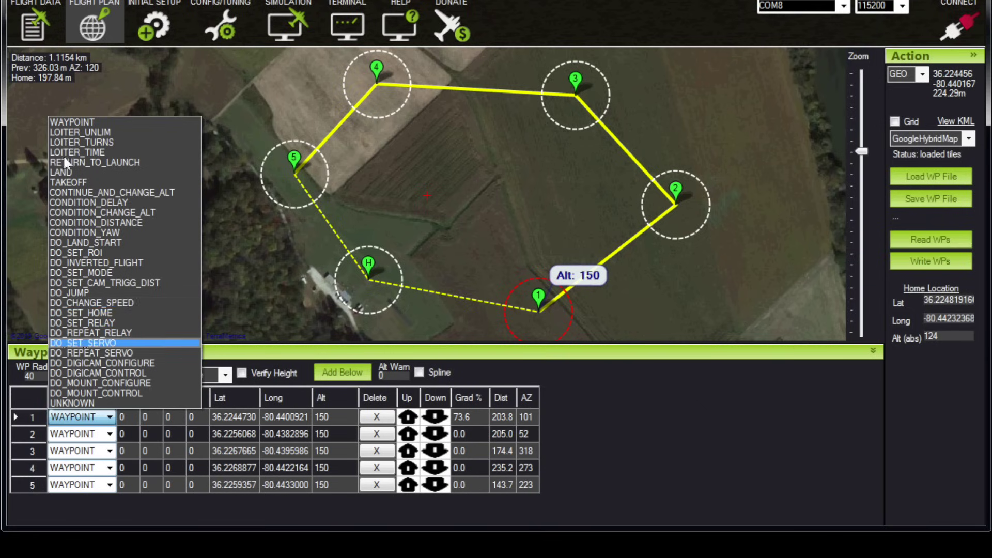
key("Up")
key("Up")
key("Up")
key("Up")
key("Up")
key("Up")
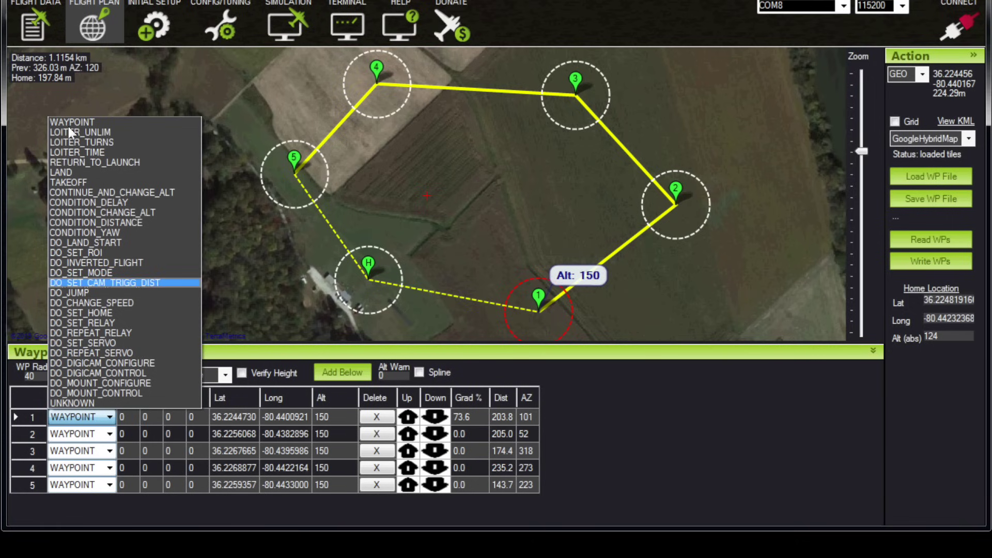
key("Down")
key("Escape")
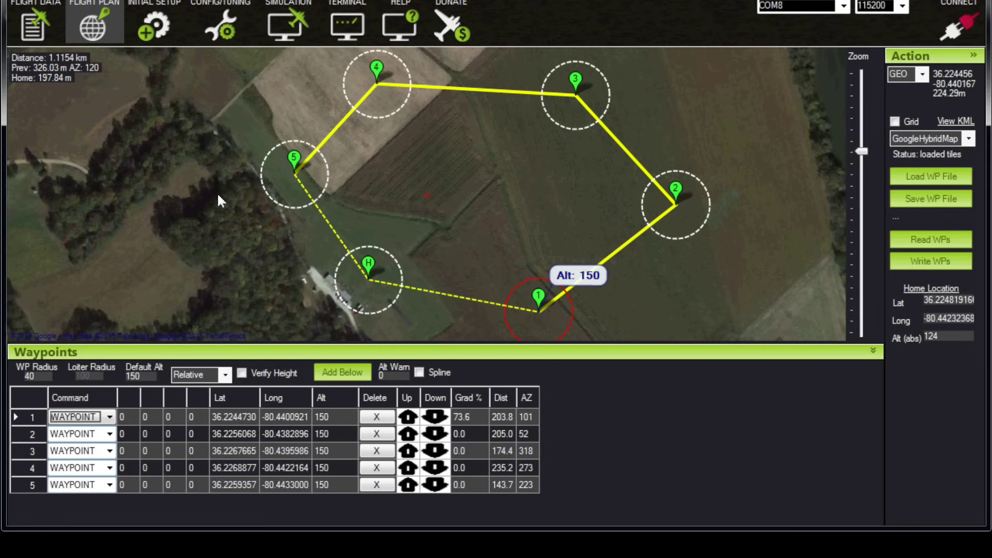
Move waypoint 1 one place down in the mission order and return it to first place
key("ctrl+Down")
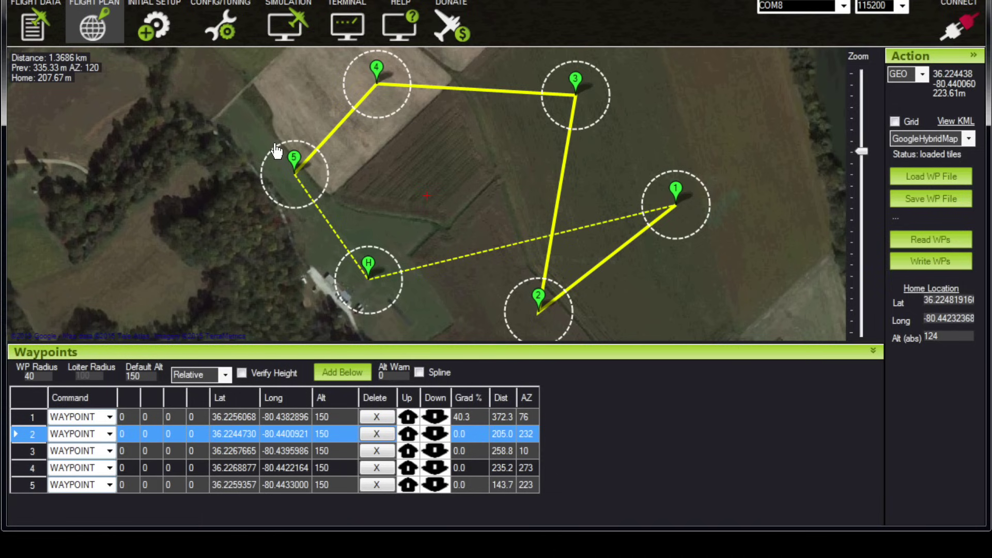
key("Up")
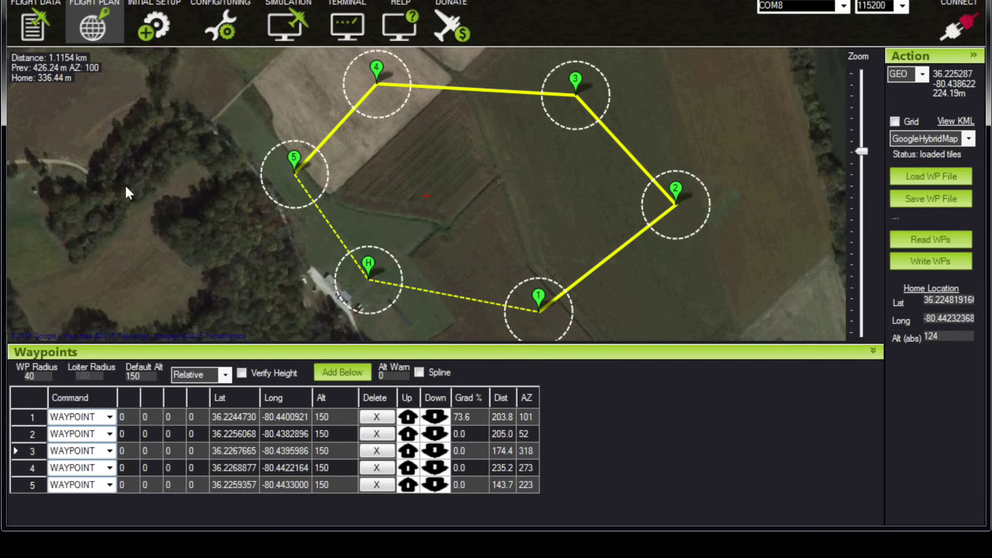
Set the altitude of waypoint 2 to 200
key("Up")
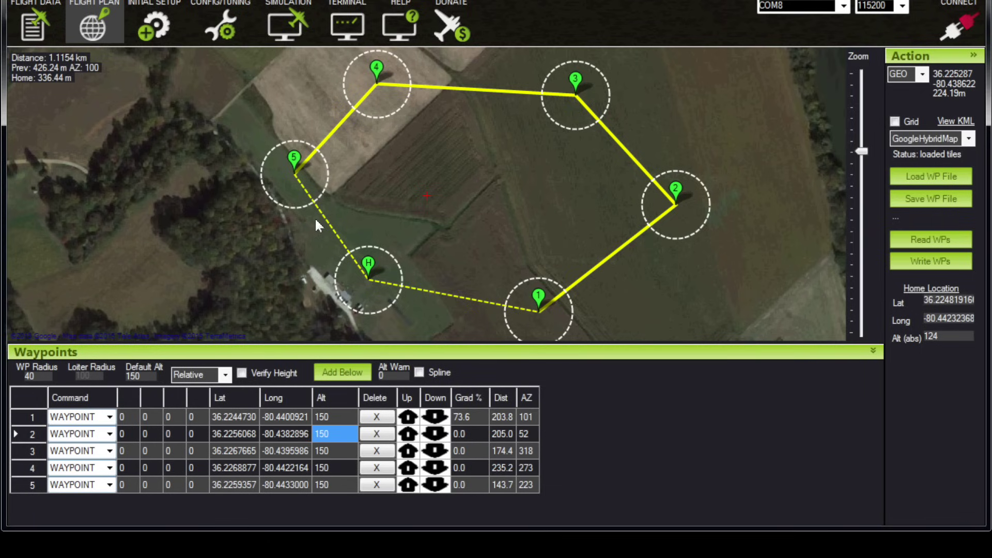
type("200")
key("Return")
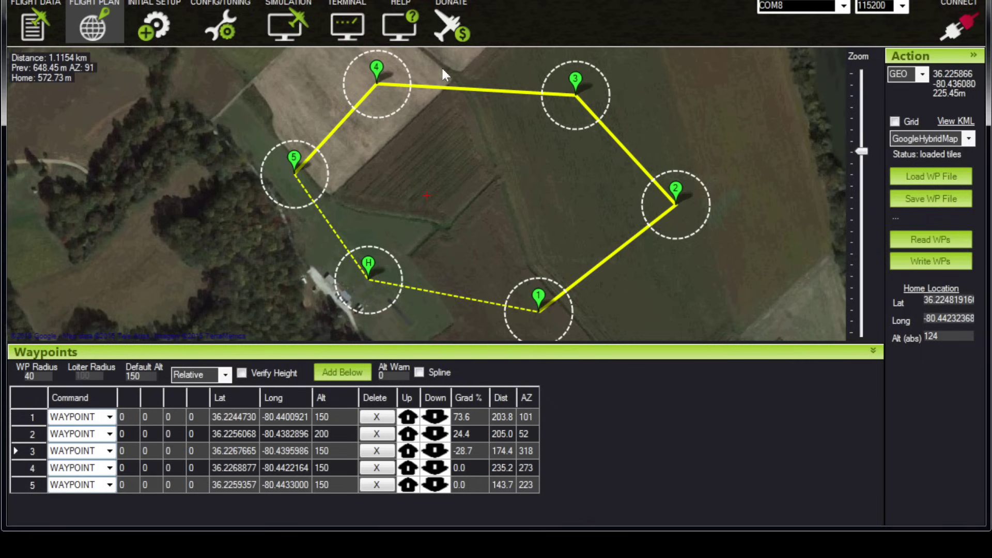
Look through the available map providers and switch the flight plan's map to GoogleMap
key("alt+Down")
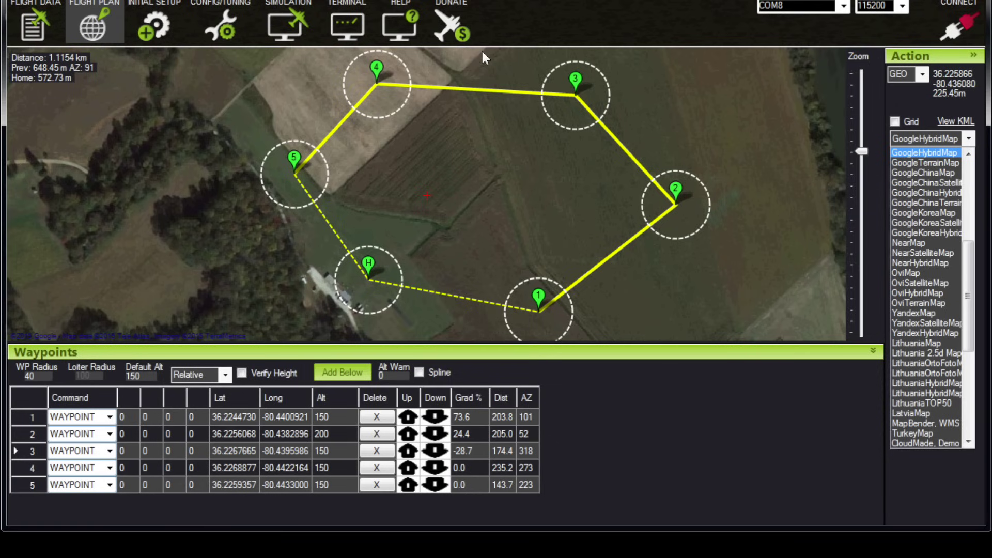
key("Down")
key("Down")
key("Down")
key("Down")
key("Down")
key("Down")
key("Down")
key("Up")
key("Up")
key("Up")
key("Up")
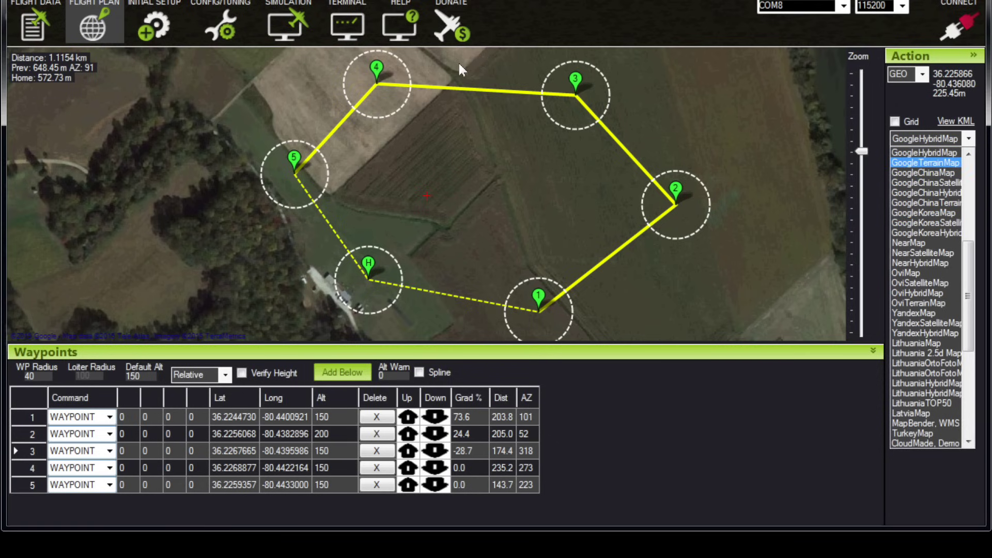
scroll(494, 100, "down", 1)
scroll(481, 150, "down", 4)
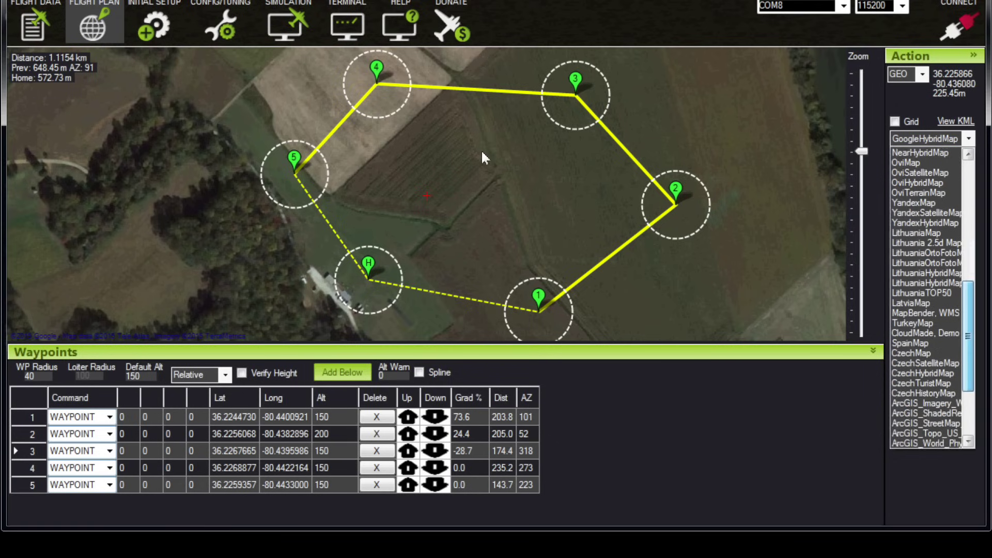
scroll(479, 163, "up", 1)
scroll(480, 145, "up", 6)
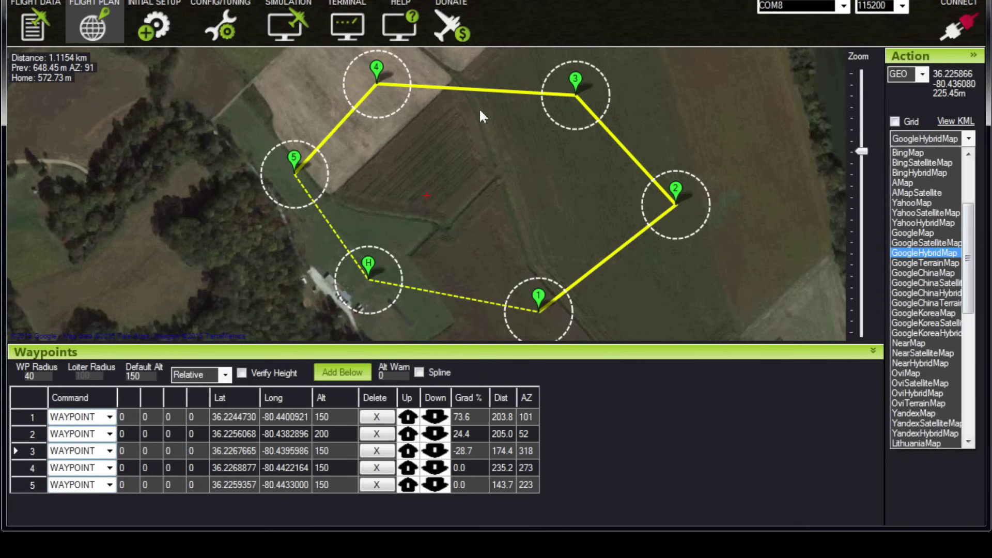
key("Up")
key("Up")
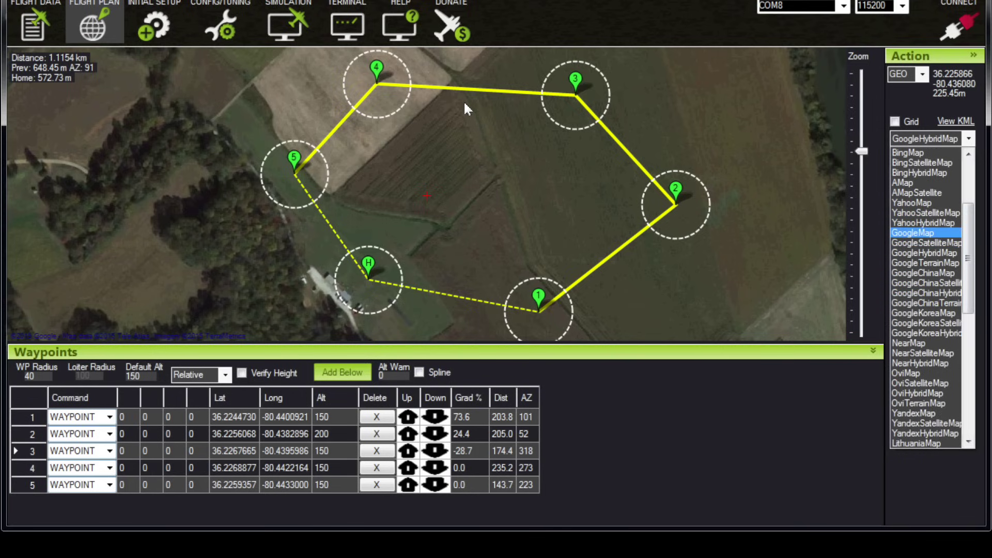
key("Return")
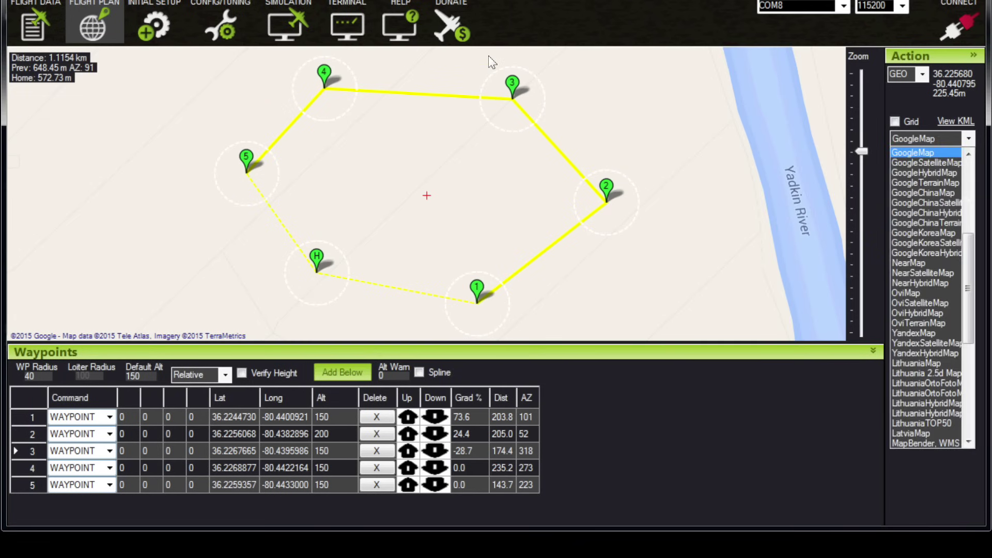
Try the flight plan map as GoogleSatelliteMap, GoogleHybridMap and GoogleTerrainMap in turn
key("Down")
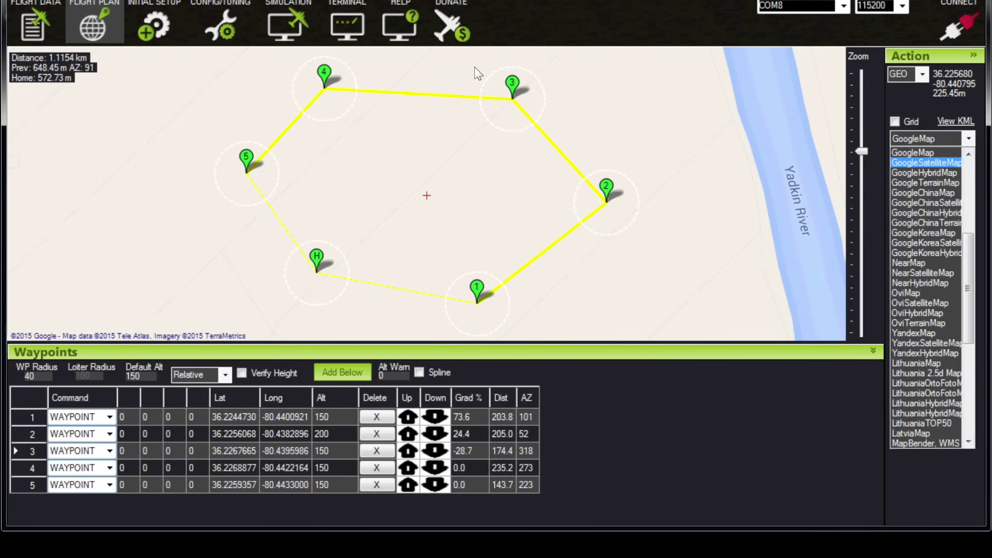
key("Return")
key("alt+Down")
key("Down")
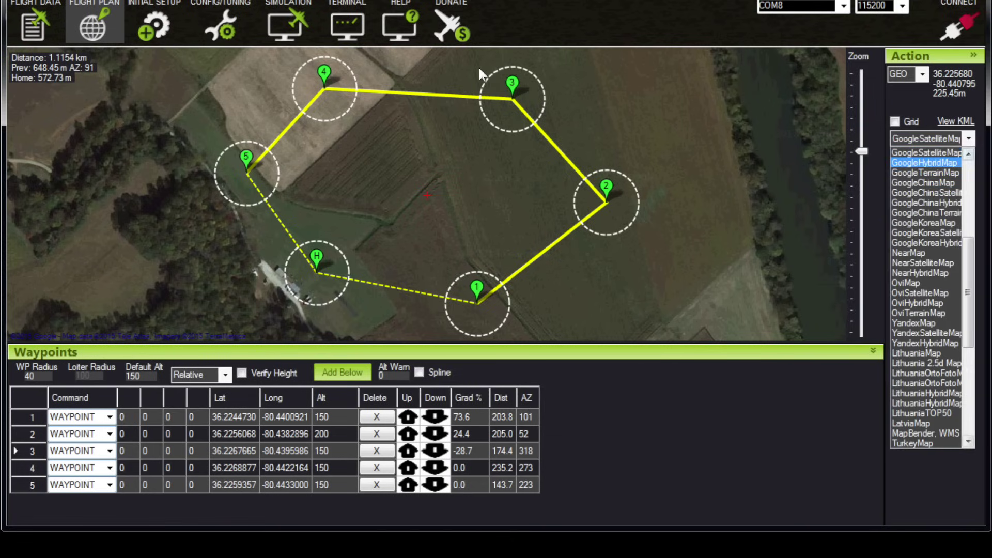
key("Return")
key("alt+Down")
key("Down")
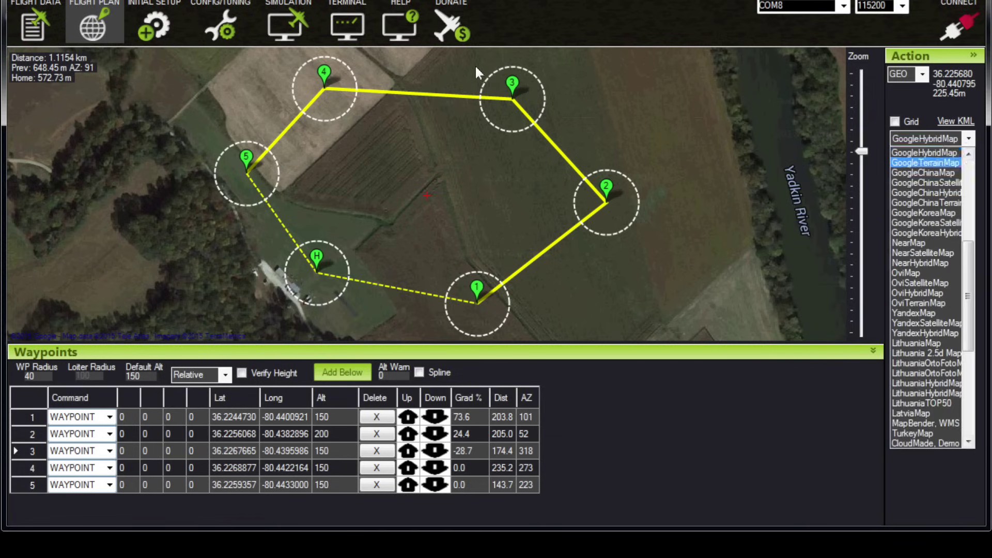
key("Return")
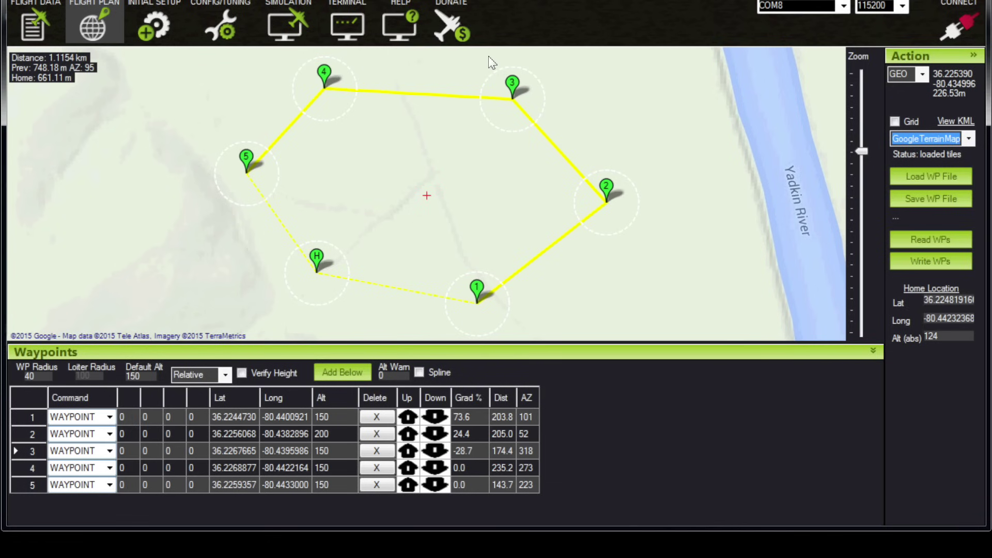
Set the flight plan's map type to GoogleHybridMap
key("alt+Down")
key("Up")
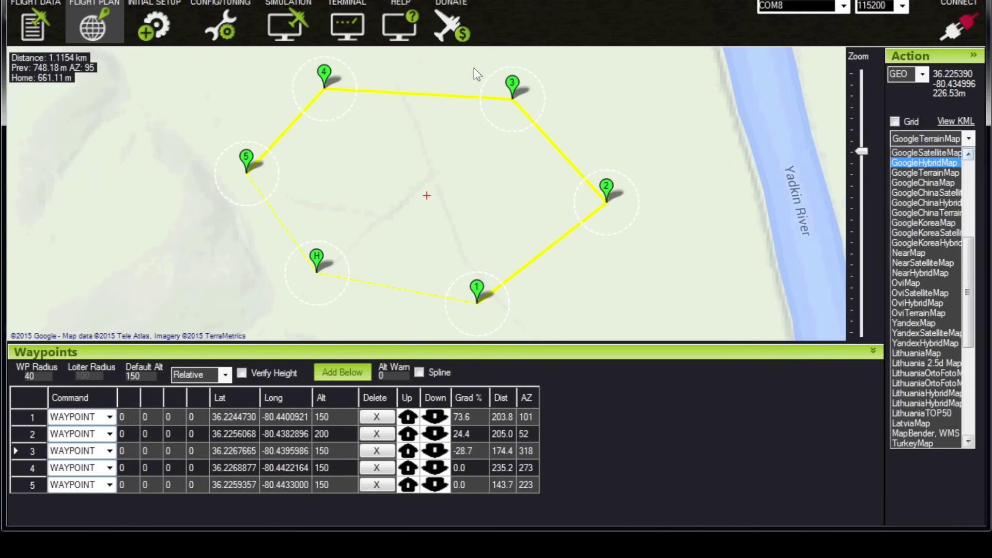
key("Return")
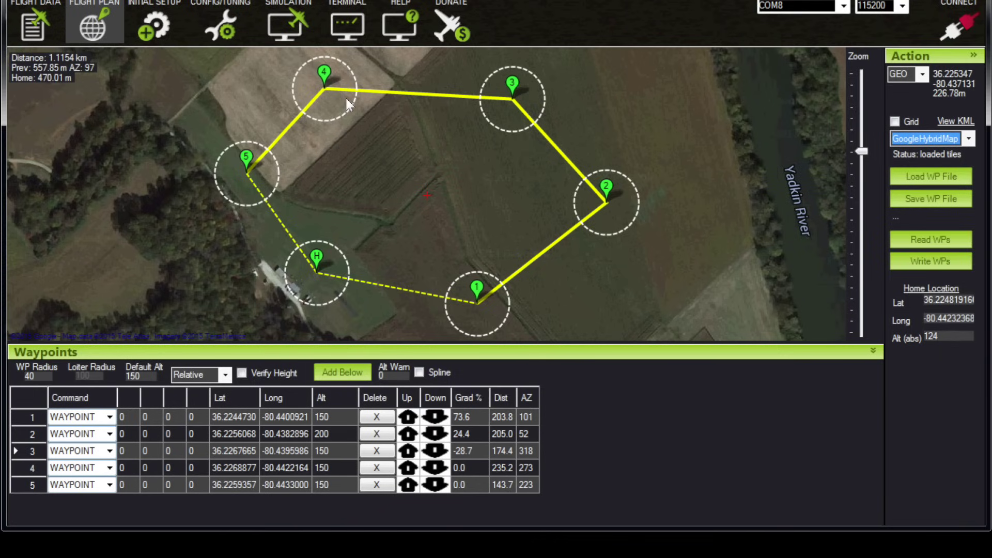
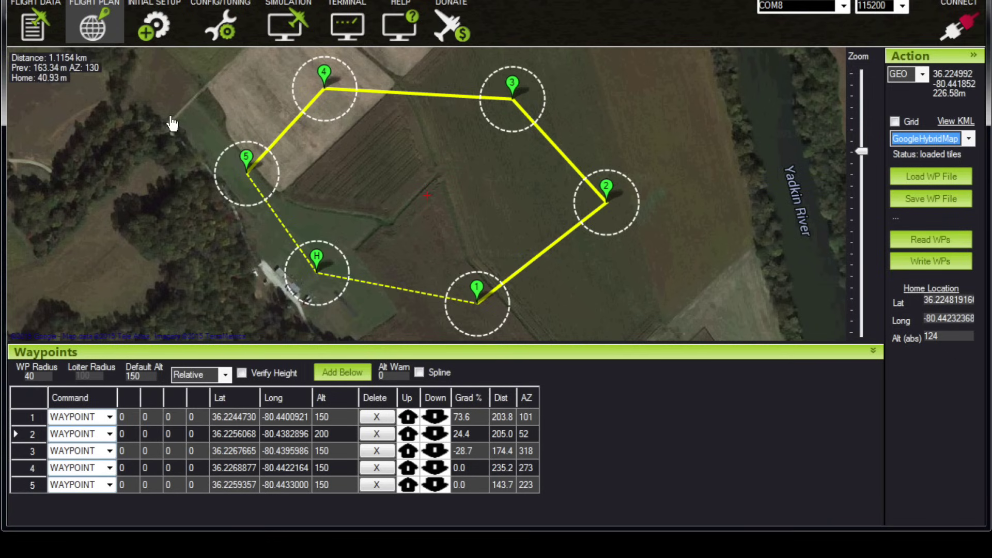
Switch the coordinate display format to UTM and back to GEO
left_click_drag(127, 138, 144, 89)
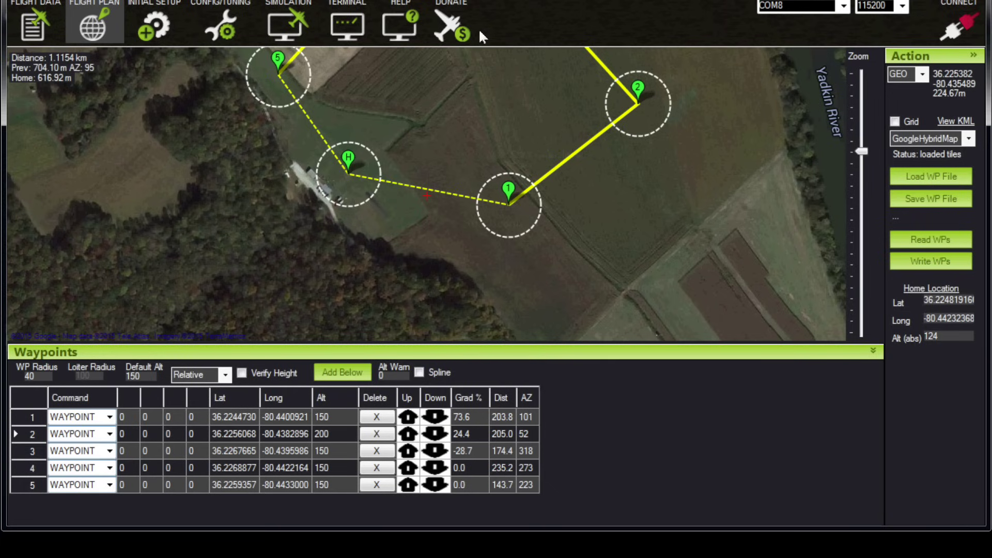
key("F4")
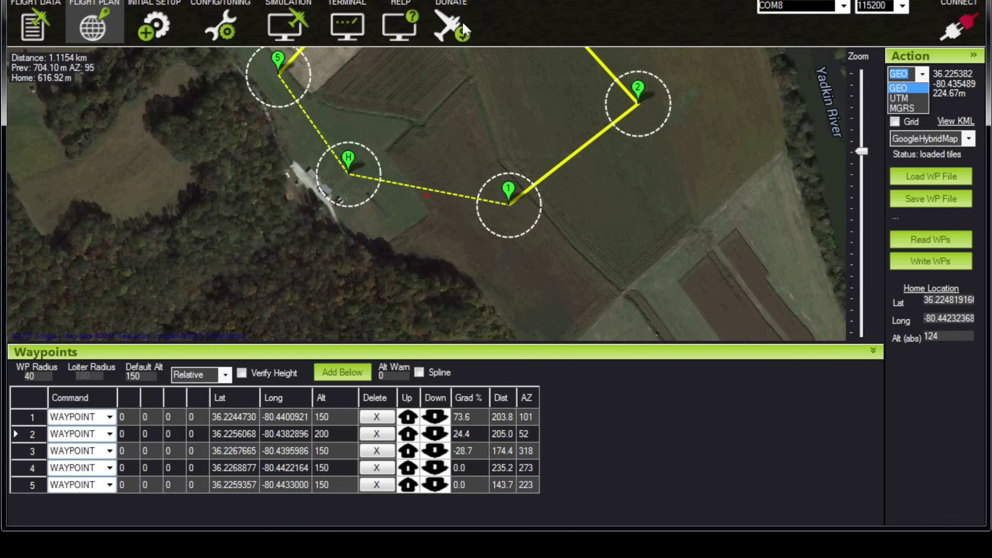
key("Down")
key("Return")
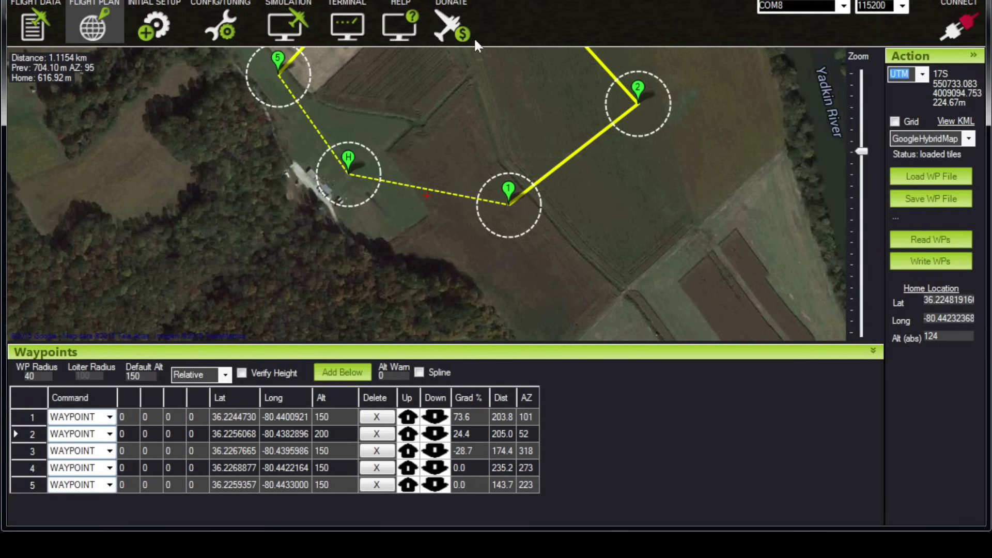
key("alt+Down")
key("Up")
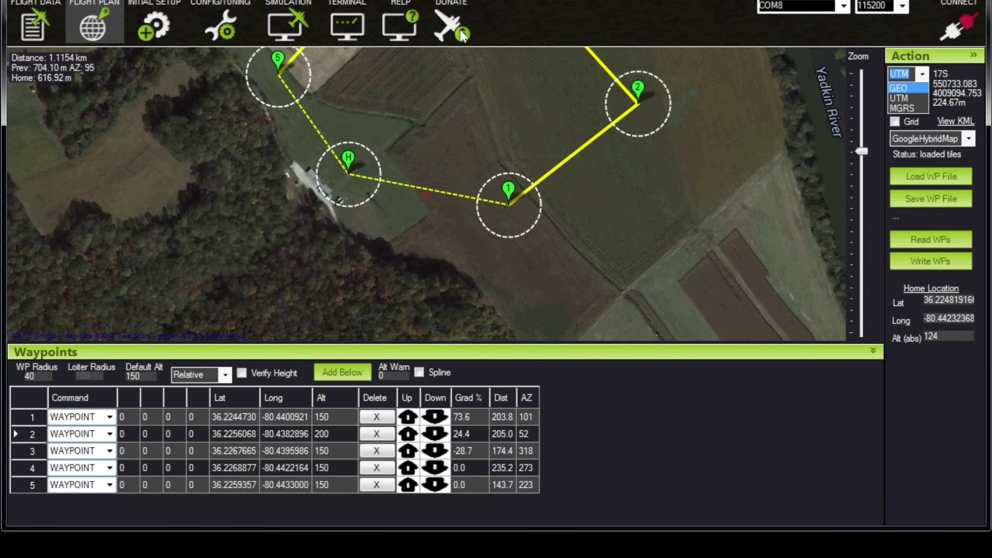
key("Return")
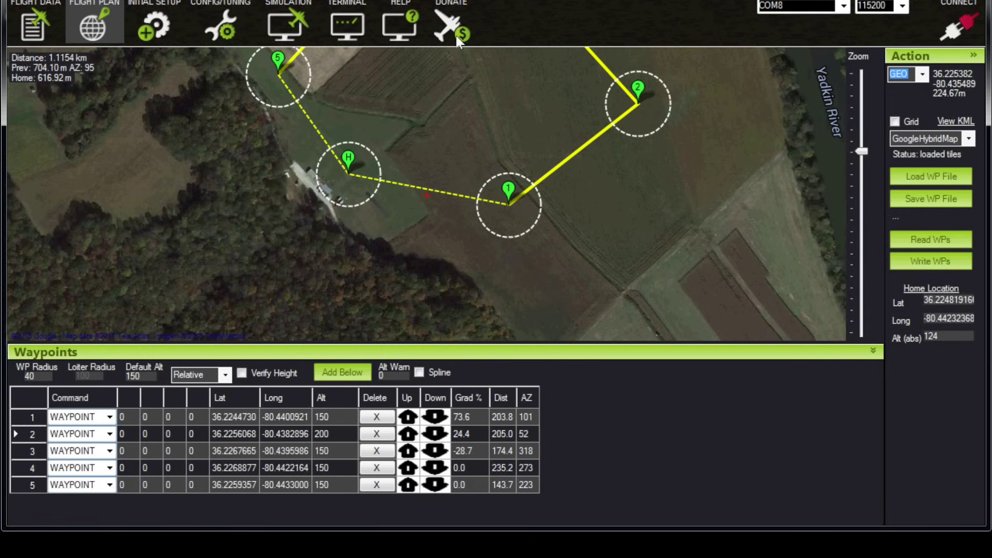
Mark a rectangular map area enclosing the home position, all five waypoints and the adjoining stretch of river
scroll(434, 58, "down", 3)
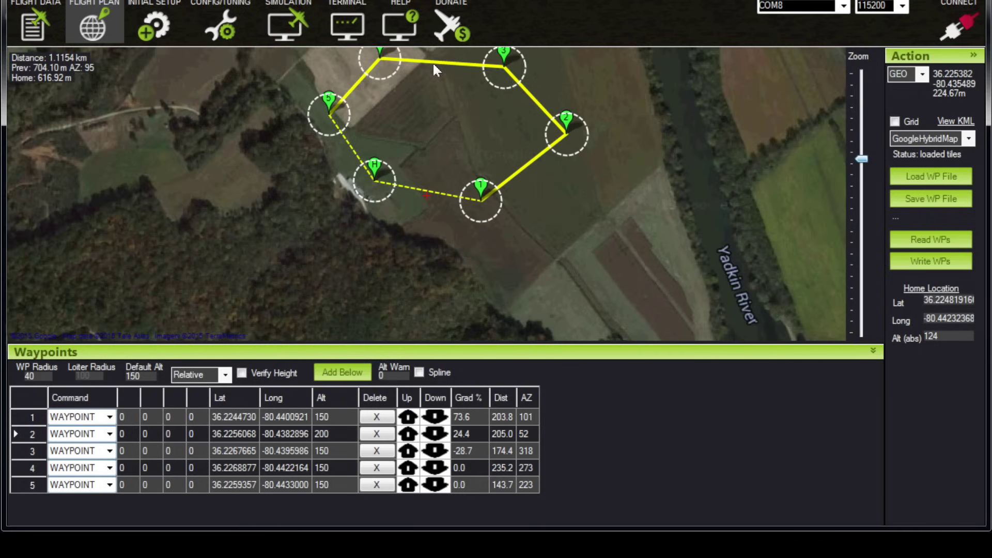
left_click_drag(371, 72, 365, 113)
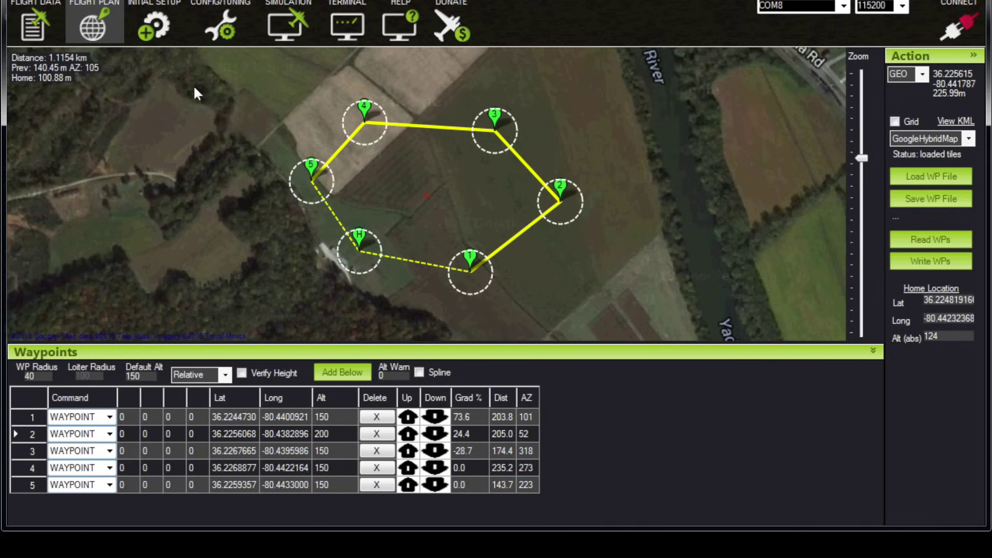
key("Down")
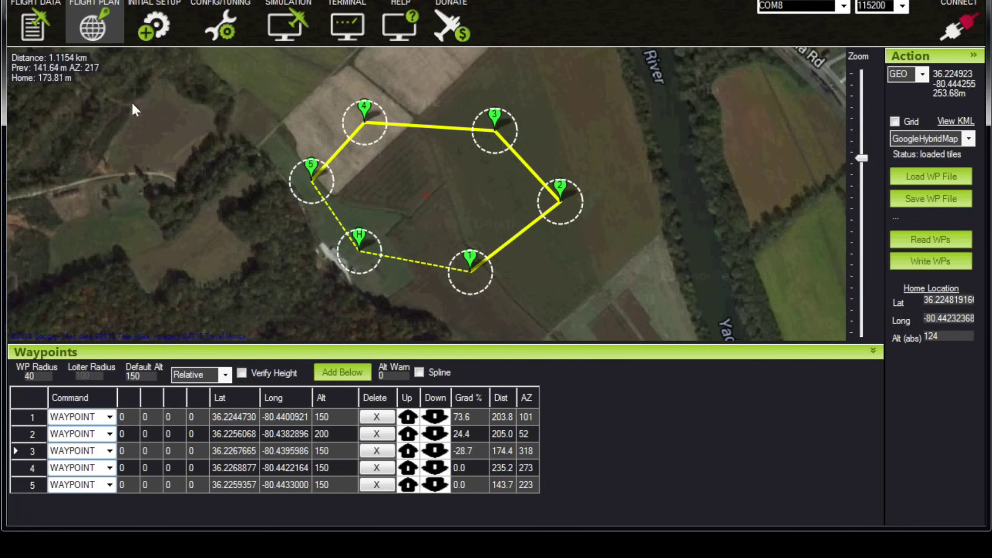
key("Down")
key("Down")
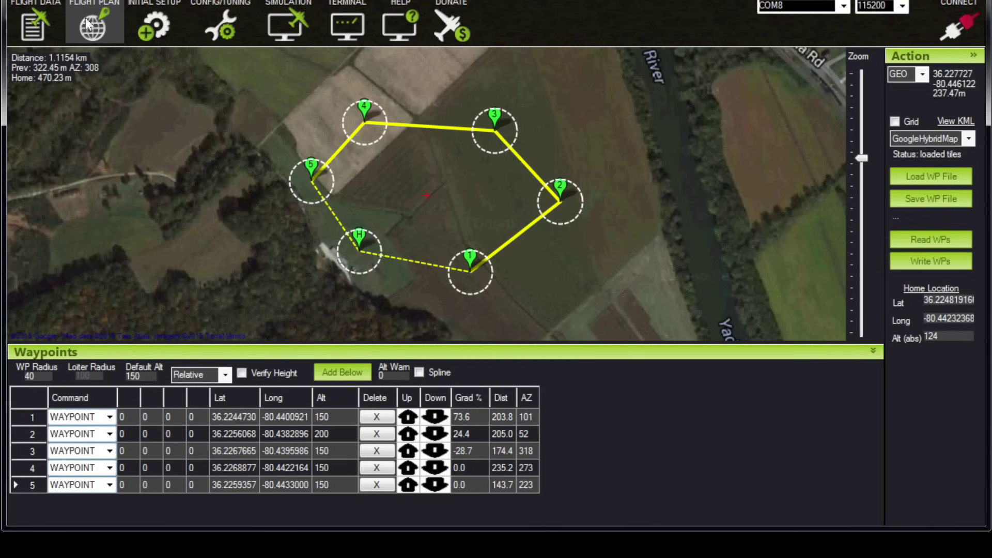
left_click_drag(83, 24, 378, 154)
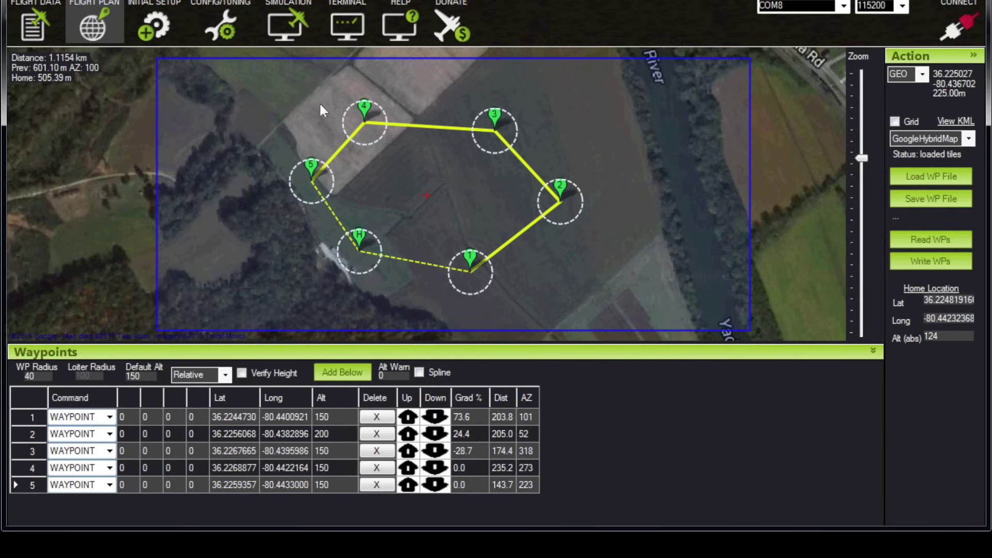
Prefetch the map imagery for the selected area with the Map Tool, answering the download prompt for zoom 16
key("shift+F10")
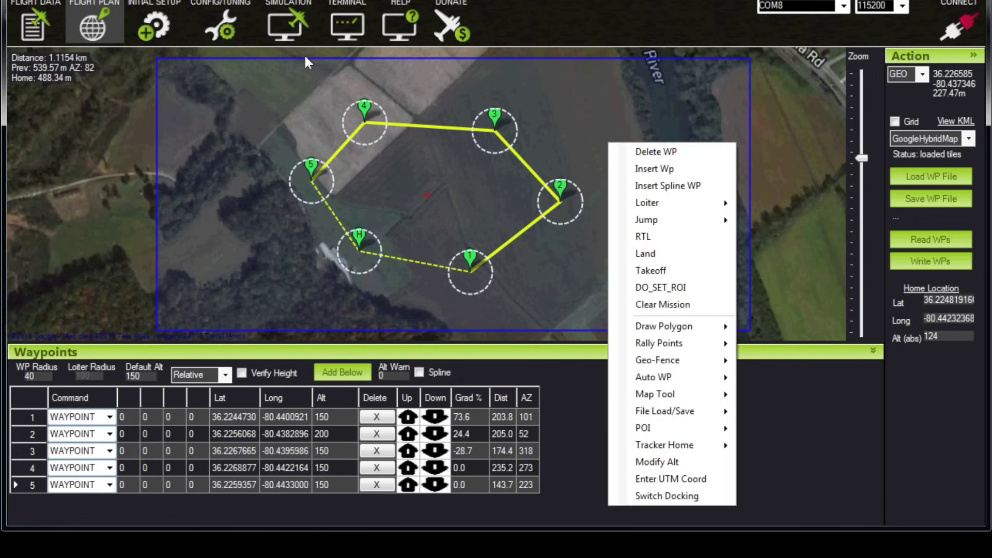
key("Down")
key("Down")
key("Down")
key("Down")
key("Down")
key("Down")
key("Down")
key("Down")
key("Down")
key("Down")
key("Down")
key("Down")
key("Down")
key("Down")
key("Down")
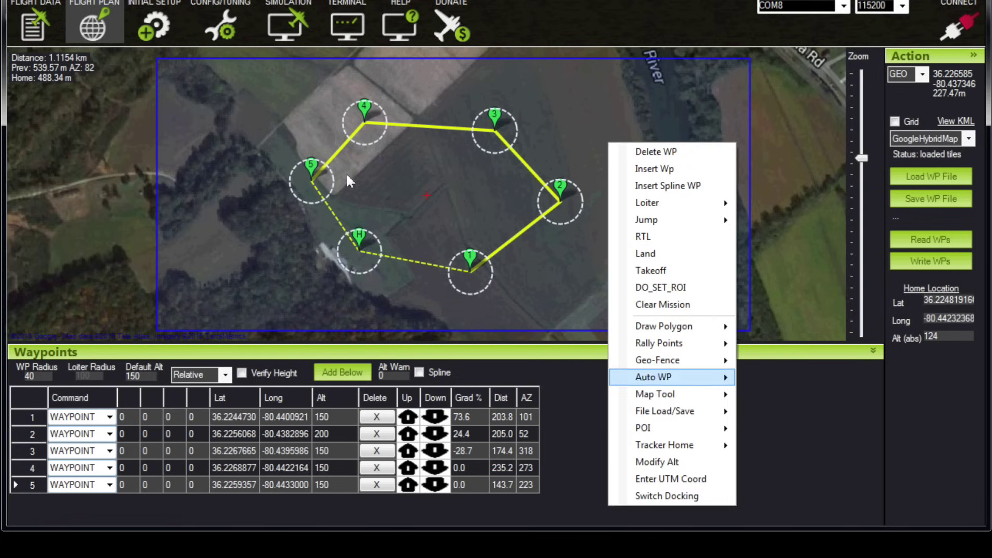
key("Right")
key("Down")
key("Down")
key("Down")
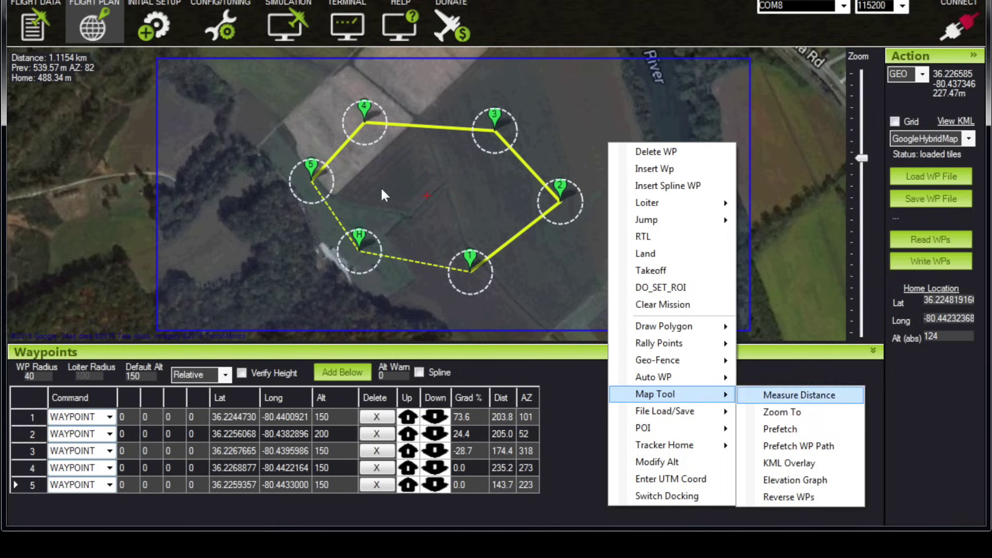
key("Return")
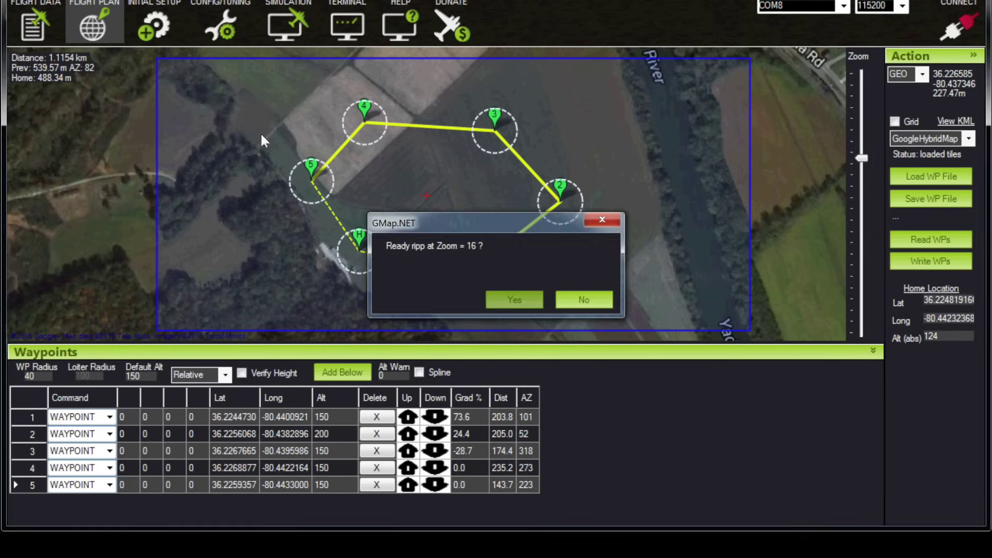
key("Return")
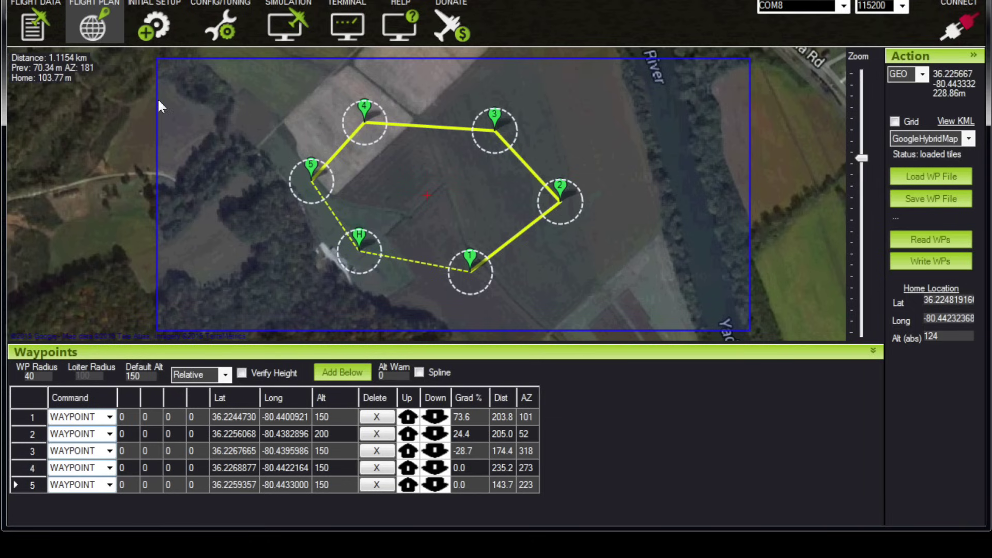
Add a sixth waypoint to the mission southeast of waypoint 1, near the west bank of the river
left_click(653, 290)
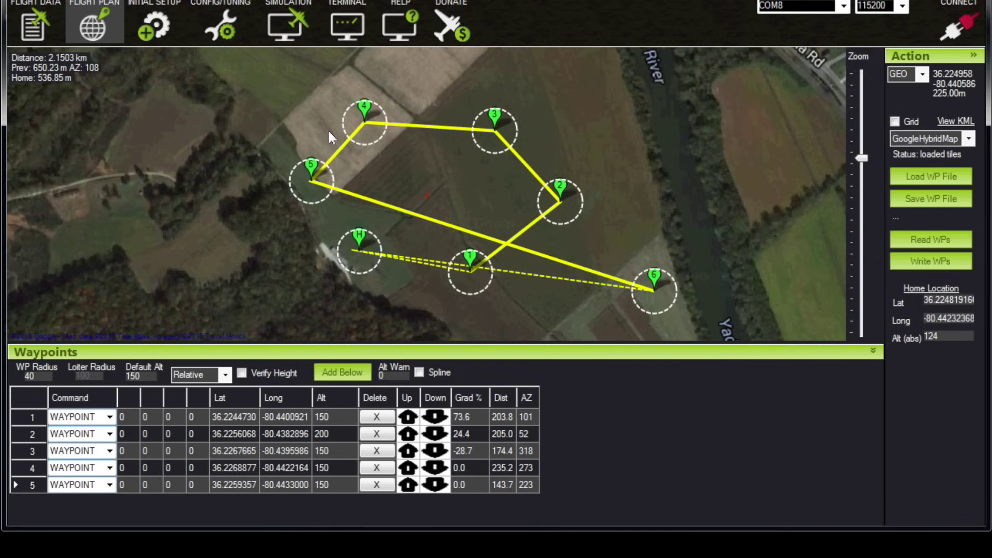